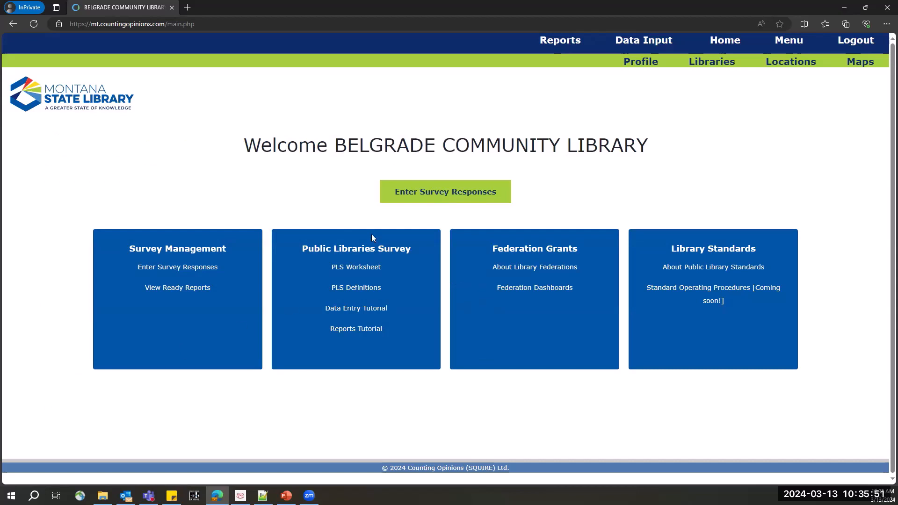
# Open the survey response entry and check the available collections, keeping Federation Grant Report selected
pyautogui.click(472, 193)
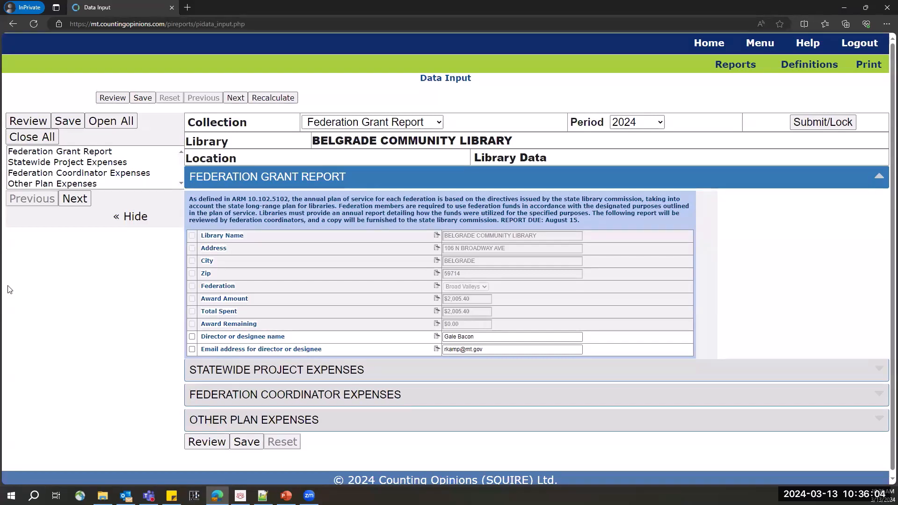
pyautogui.click(374, 123)
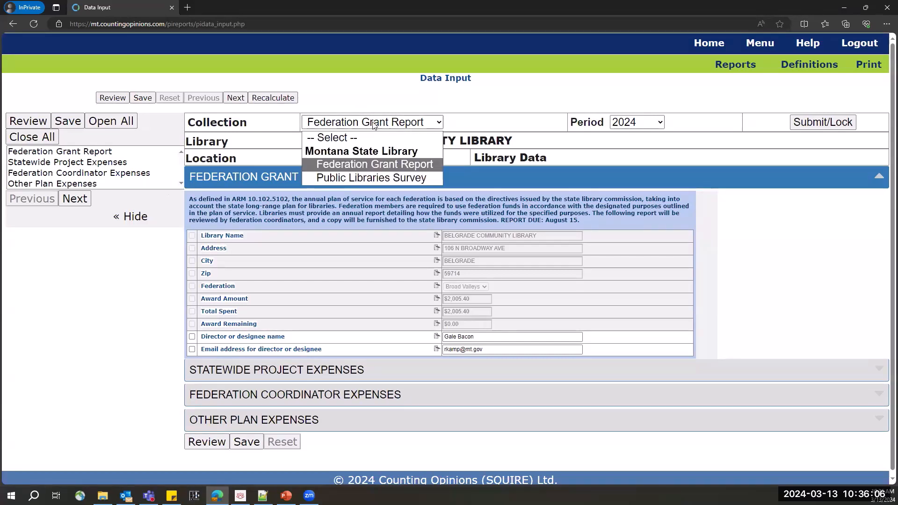
pyautogui.click(374, 123)
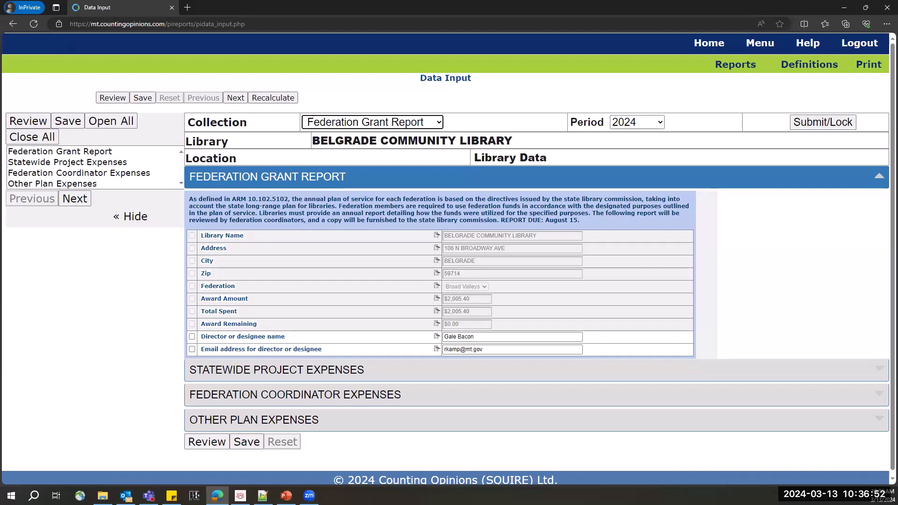
# Expand Statewide Project Expenses, answer Yes to having expenses to report, and choose Montana Shared Catalog in the first expense row
pyautogui.click(251, 370)
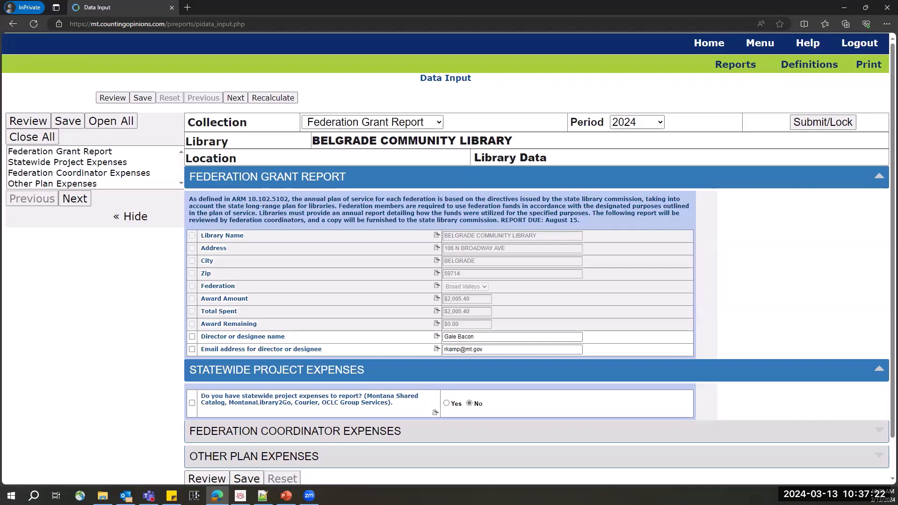
pyautogui.click(447, 403)
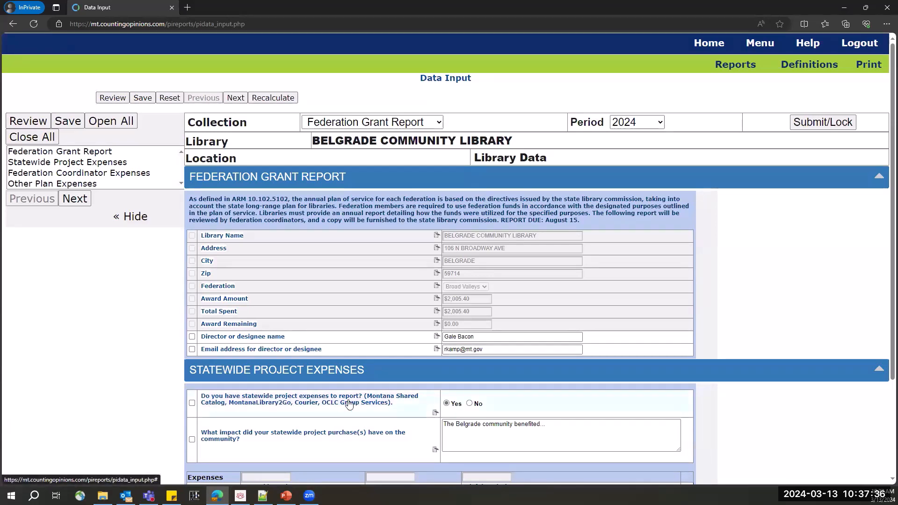
pyautogui.scroll(-2, 349, 405)
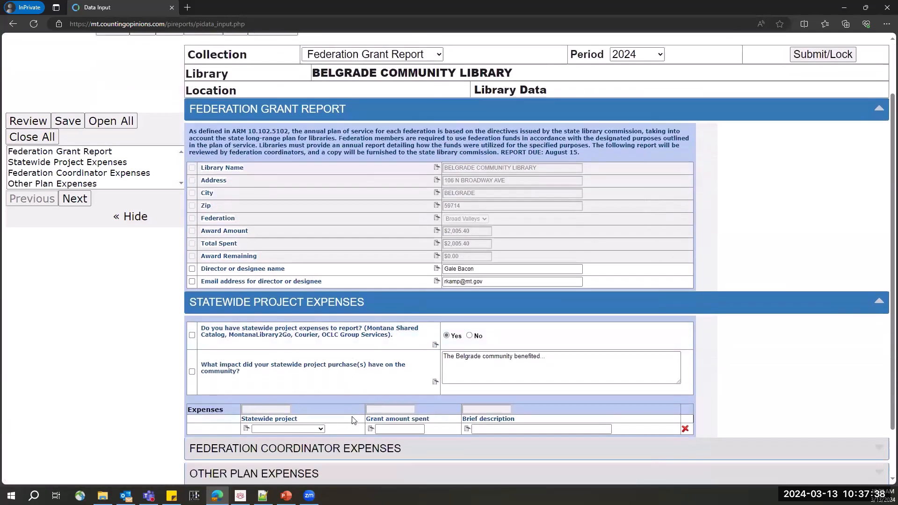
pyautogui.click(292, 428)
pyautogui.click(288, 444)
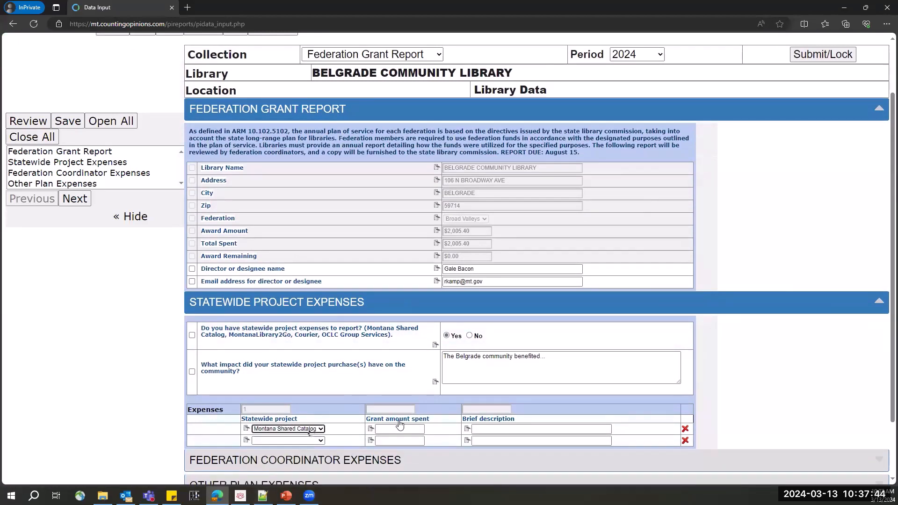
# Complete the Montana Shared Catalog row with 1000 spent and the description "Montana Shared Catalog membership expenses.", and recalculate the report
pyautogui.click(401, 430)
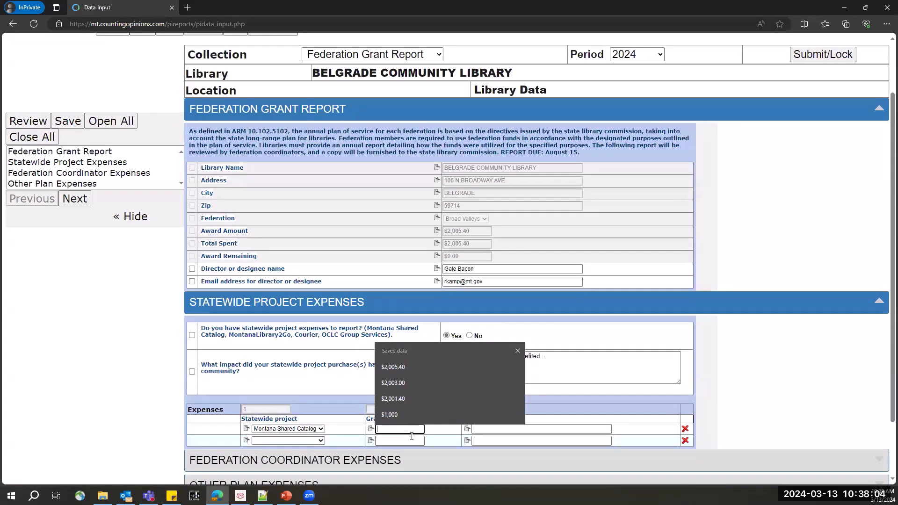
pyautogui.press('Escape')
pyautogui.write('1000')
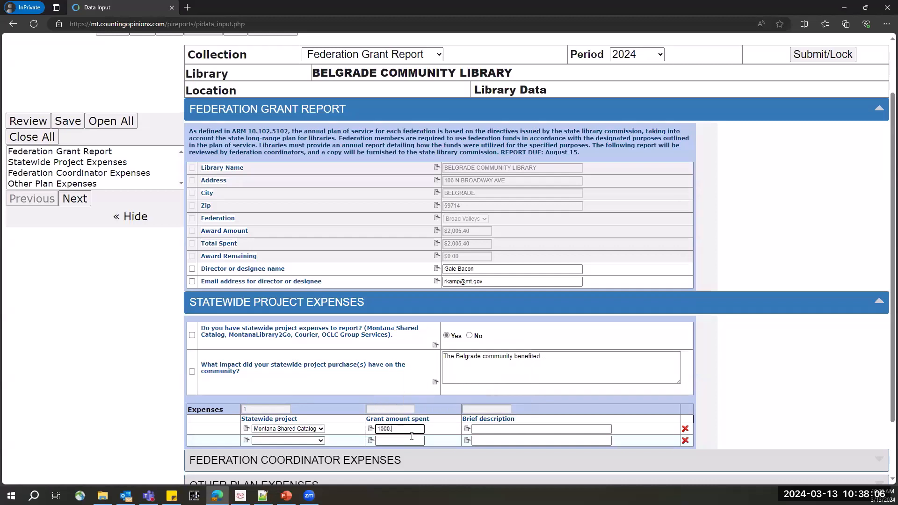
pyautogui.click(413, 439)
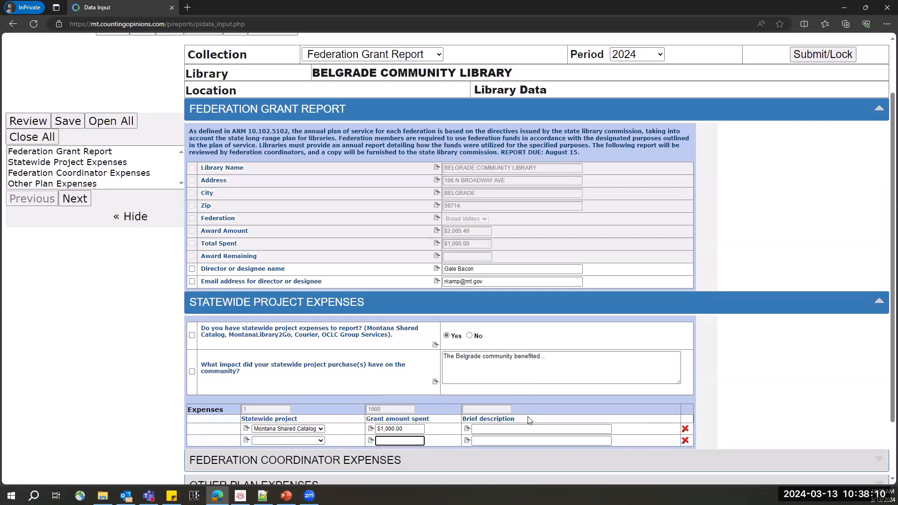
pyautogui.click(508, 427)
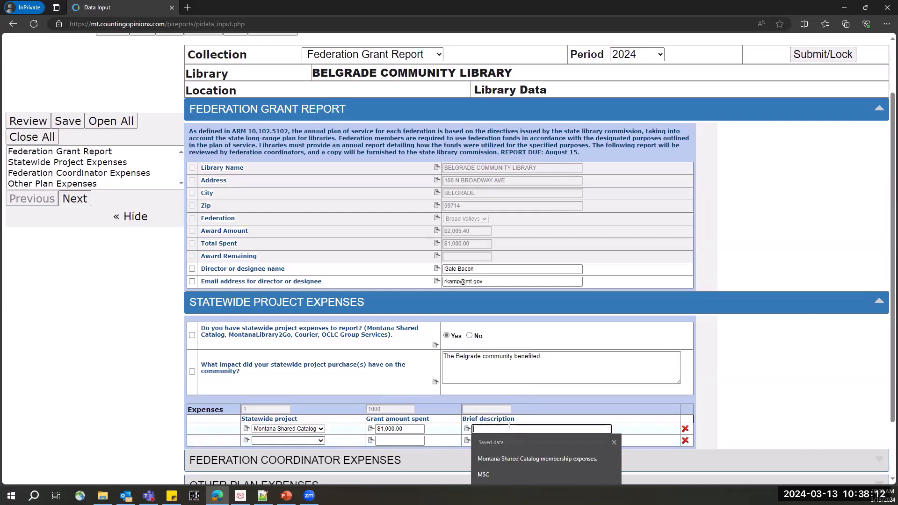
pyautogui.click(555, 457)
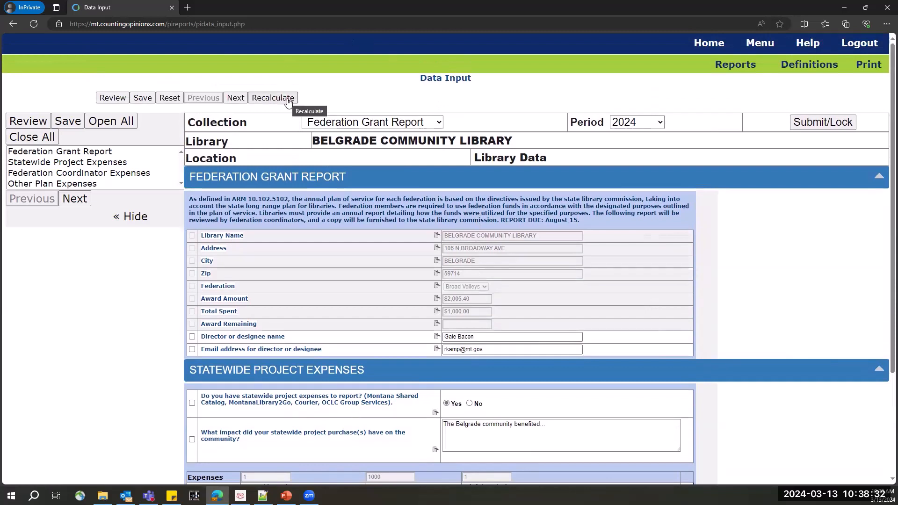
pyautogui.click(288, 102)
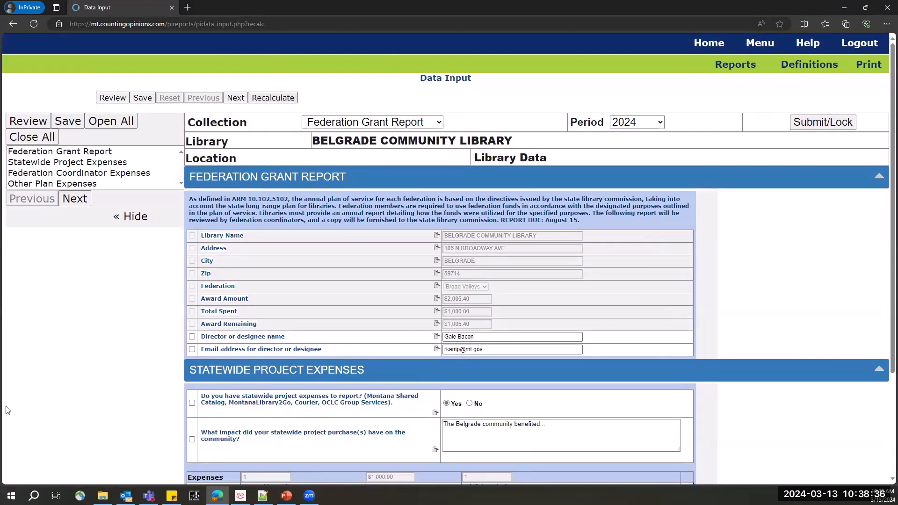
pyautogui.hotkey('alt', 'Tab')
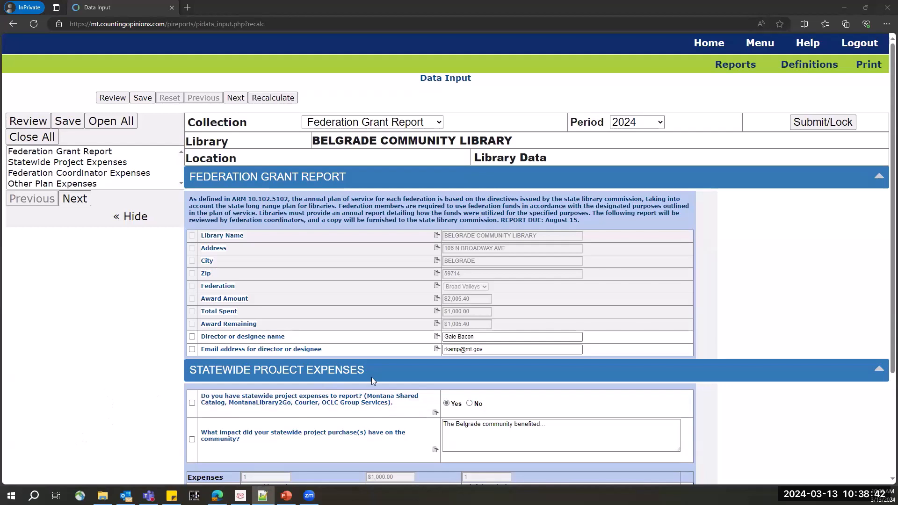
# Delete the Montana Shared Catalog expense row and answer No to having statewide project expenses
pyautogui.scroll(-2, 371, 374)
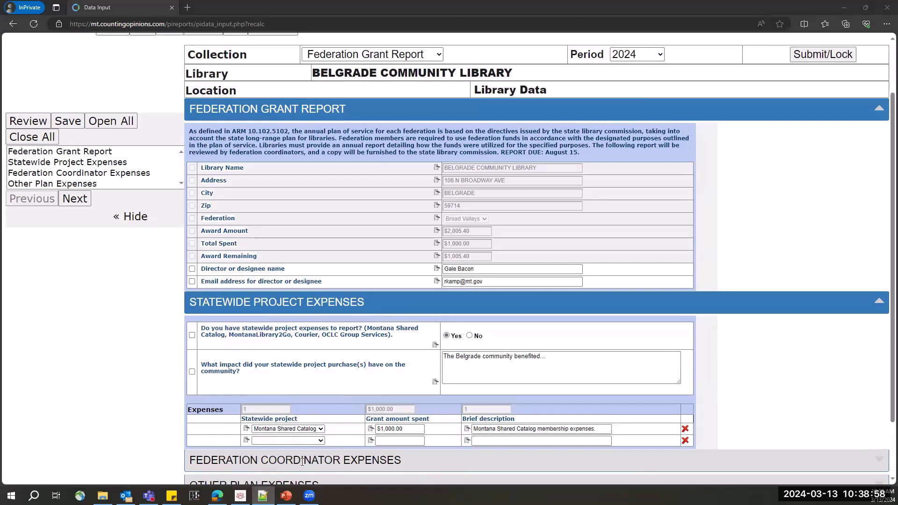
pyautogui.click(685, 428)
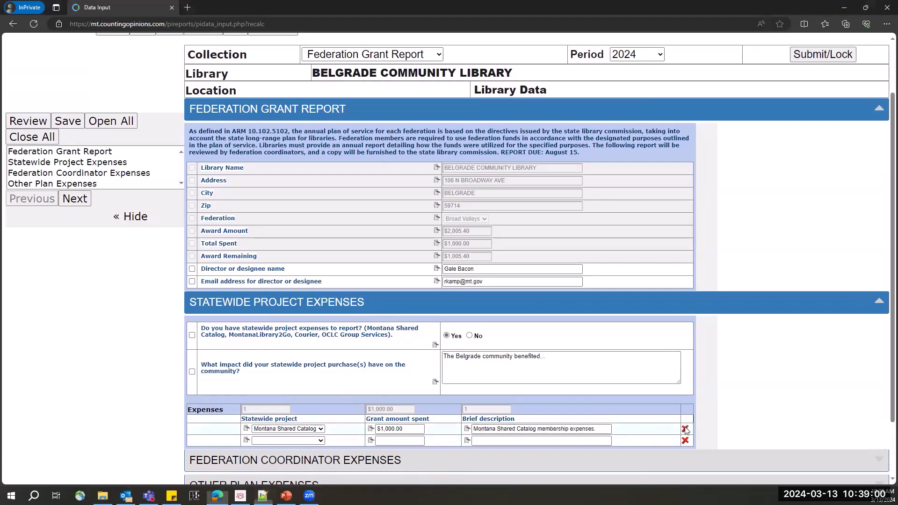
pyautogui.click(685, 429)
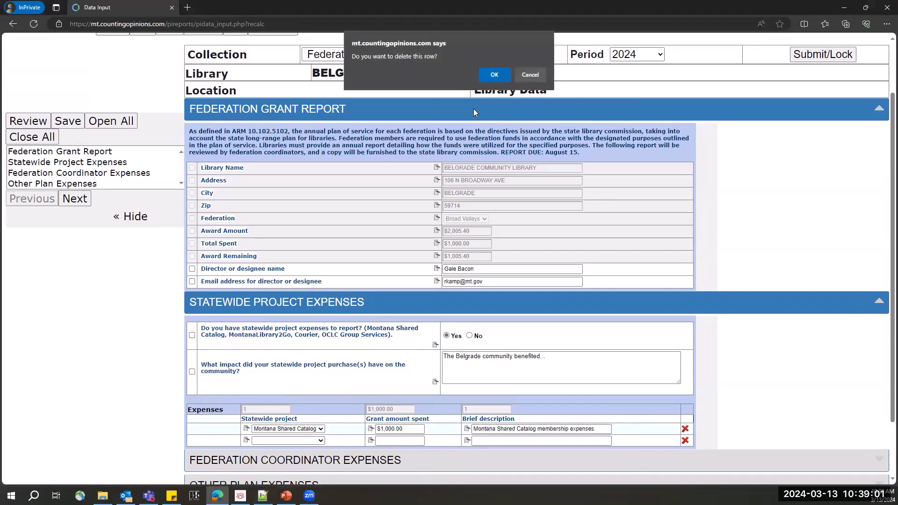
pyautogui.click(485, 77)
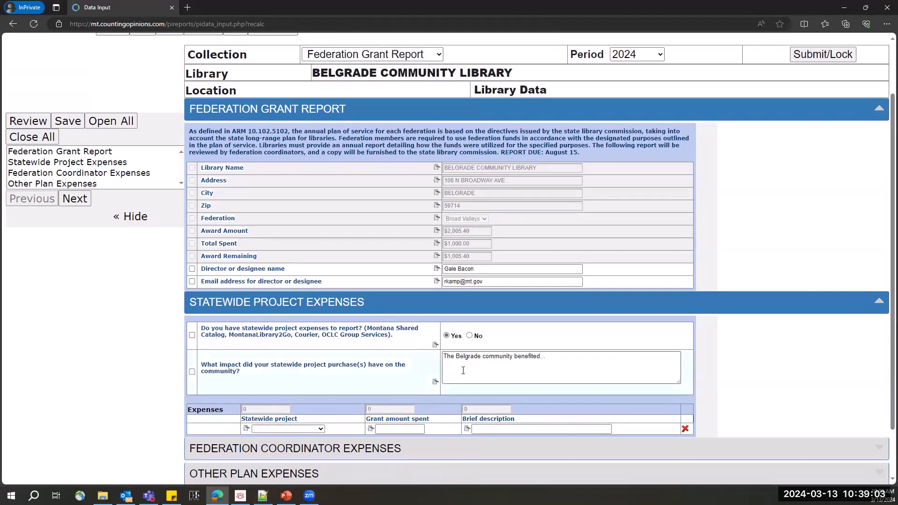
pyautogui.click(470, 336)
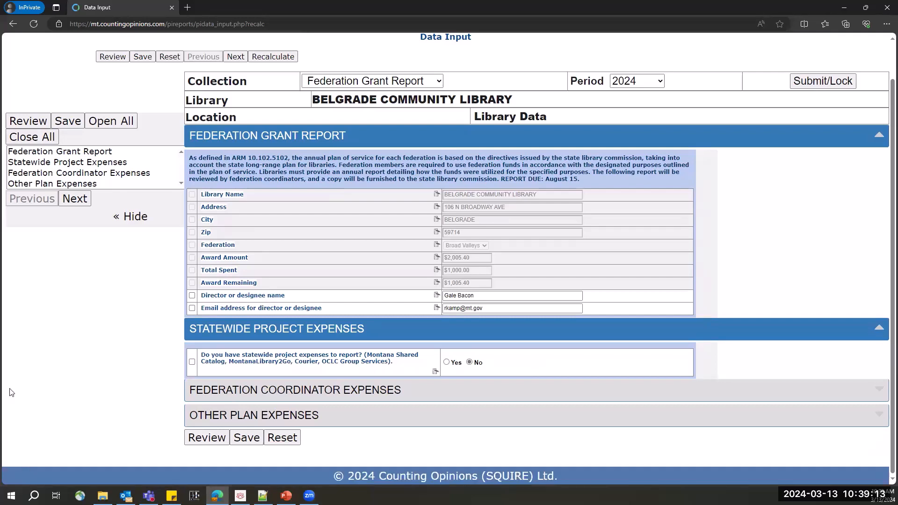
# Expand Federation Coordinator Expenses, answer Yes to having expenses to report, and look through the expense categories without choosing one
pyautogui.click(388, 389)
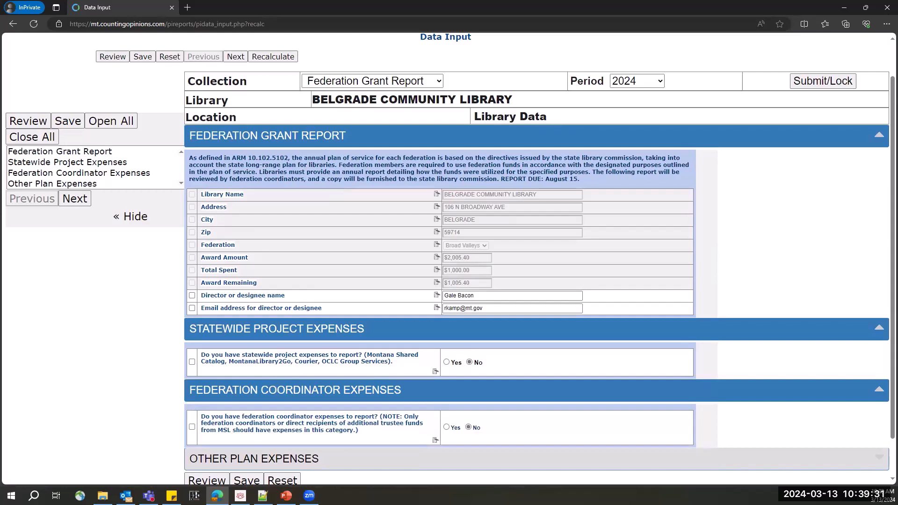
pyautogui.scroll(-1, 644, 327)
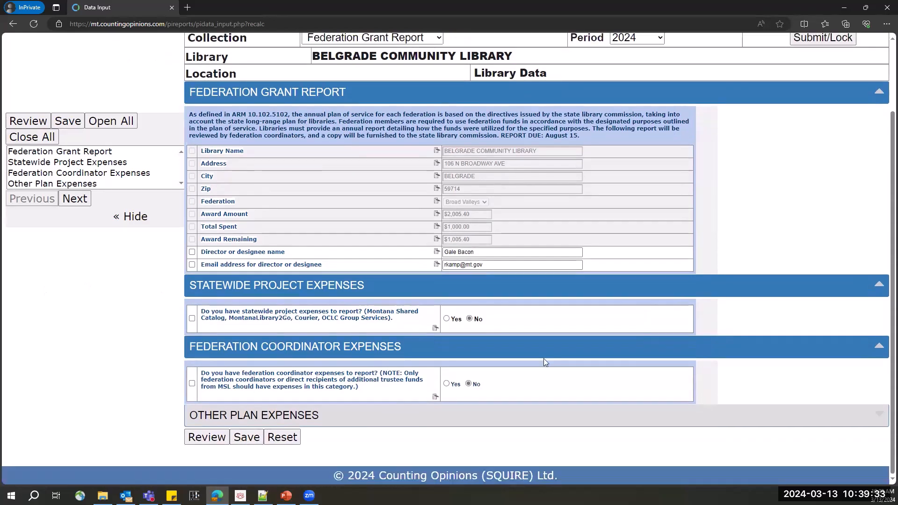
pyautogui.click(446, 383)
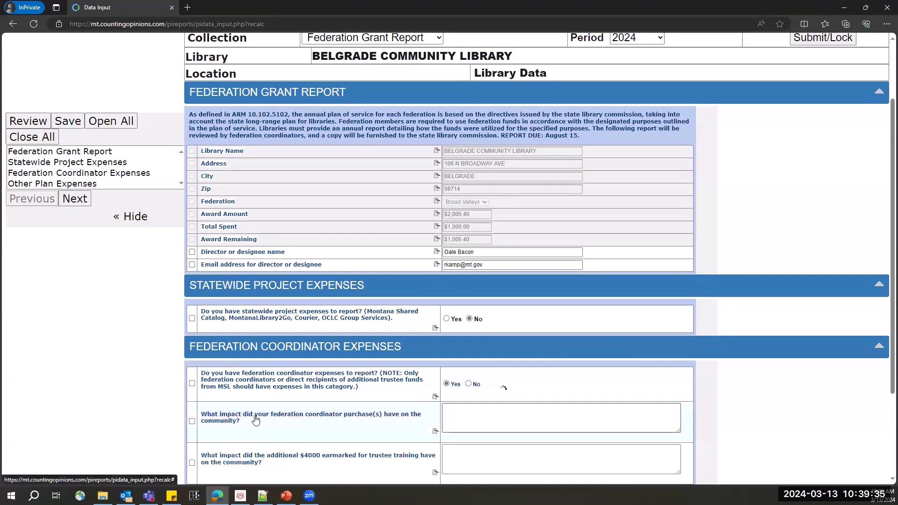
pyautogui.scroll(-2, 257, 417)
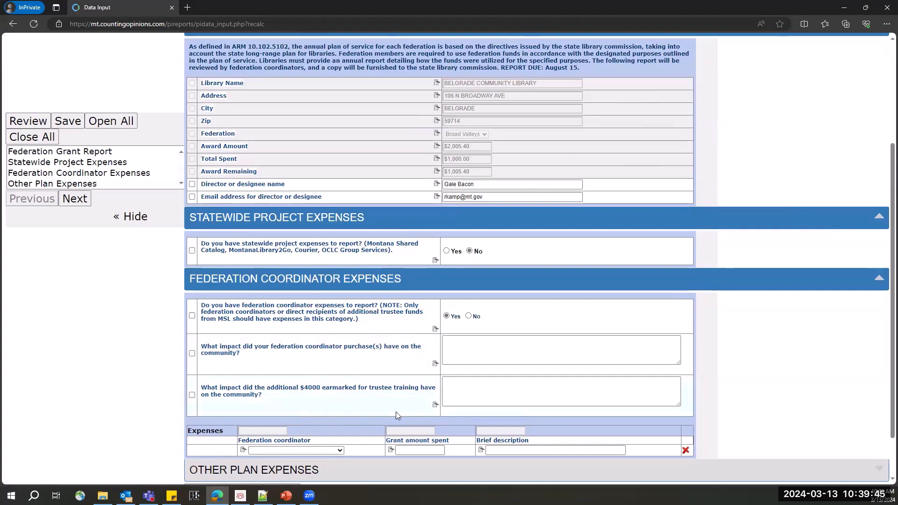
pyautogui.click(344, 449)
pyautogui.click(342, 450)
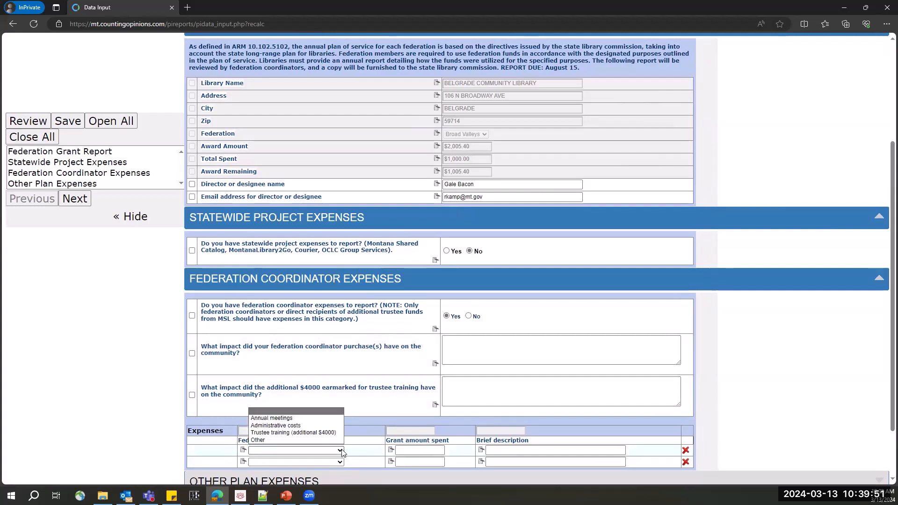
pyautogui.click(343, 450)
# Expand the Other Plan Expenses section and answer No to having federation coordinator expenses
pyautogui.scroll(-2, 258, 411)
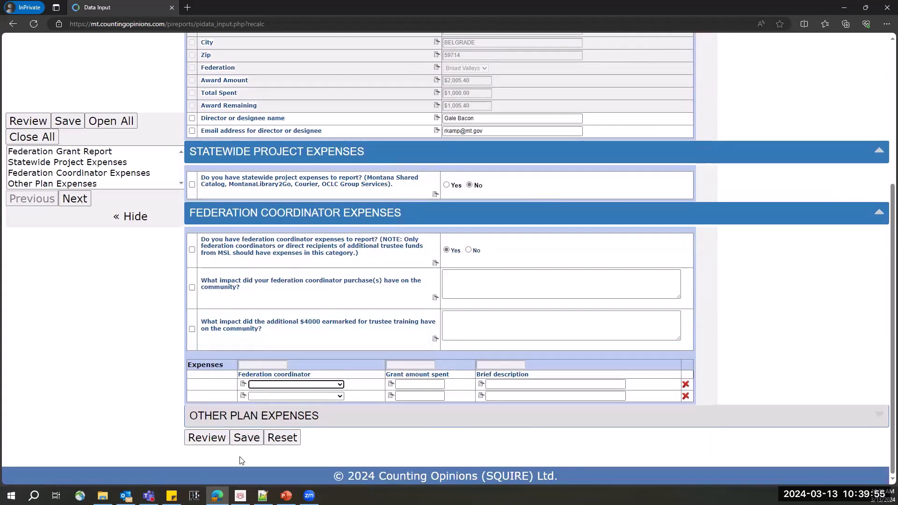
pyautogui.click(261, 416)
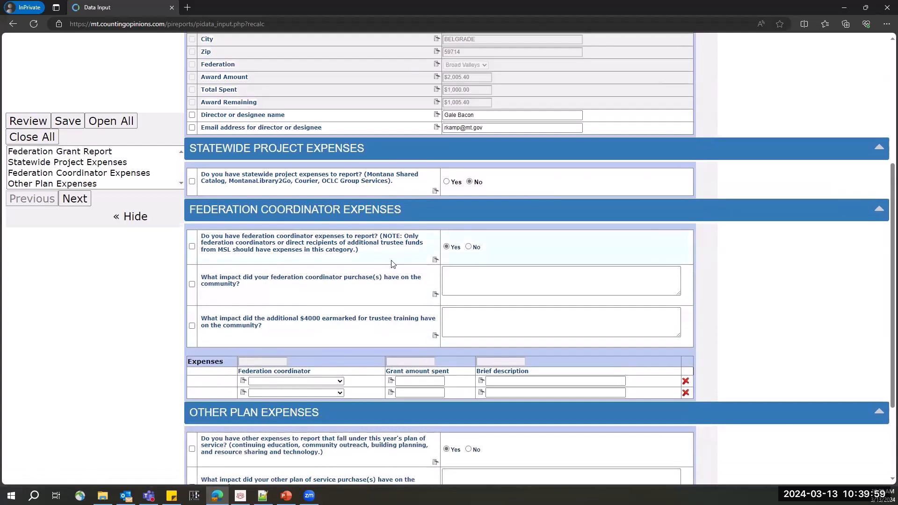
pyautogui.scroll(-2, 391, 261)
pyautogui.click(469, 126)
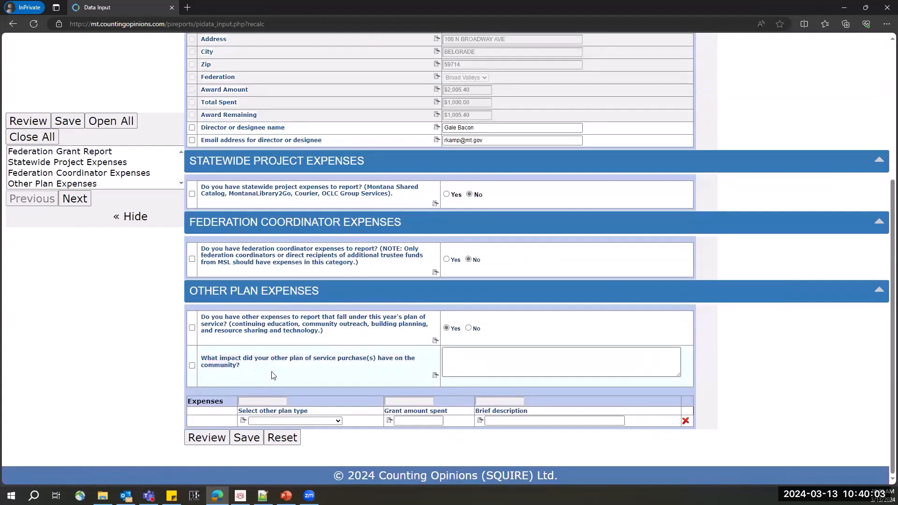
# Fill the first other plan expense row with Continuing education, 1000 spent, and the description "Montana Library Association attendance for 5 staff"
pyautogui.click(330, 420)
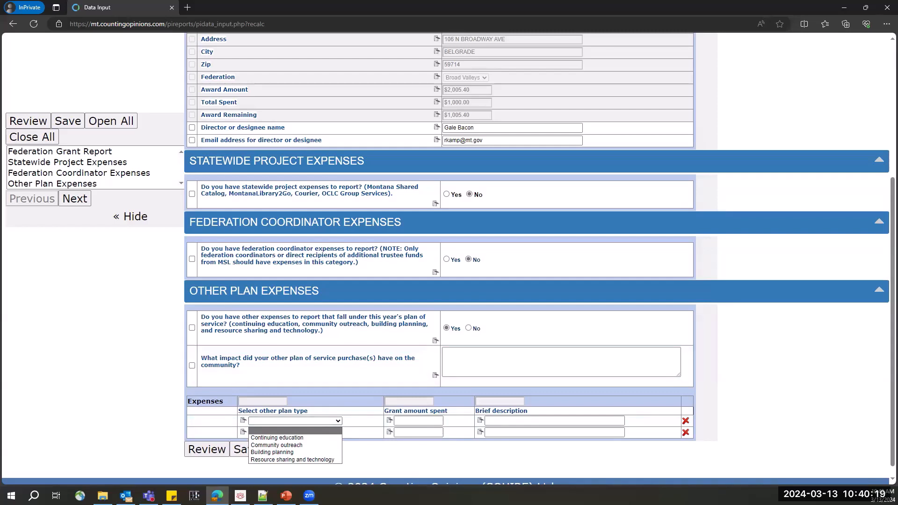
pyautogui.click(336, 439)
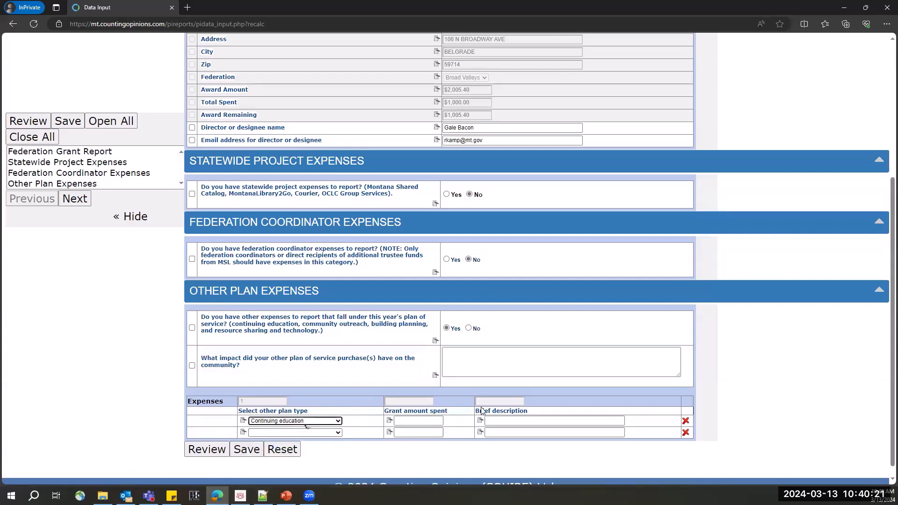
pyautogui.click(410, 423)
pyautogui.write('1000')
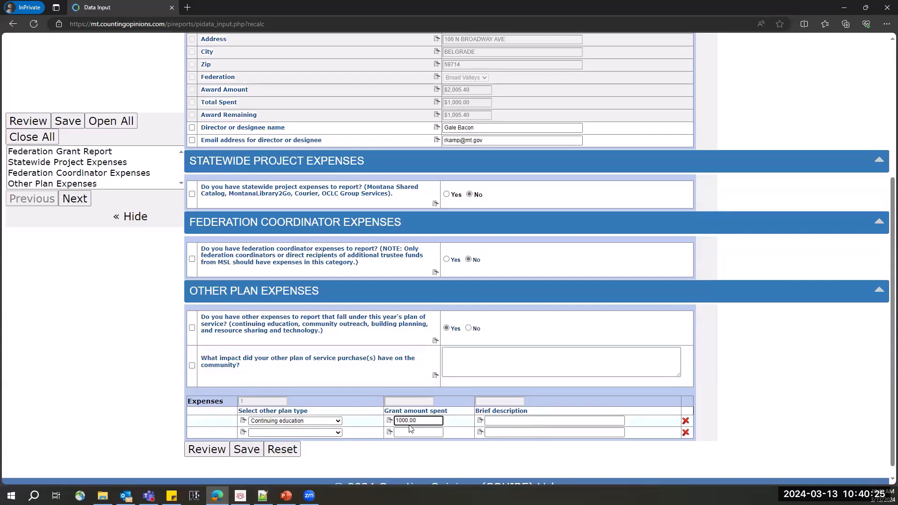
pyautogui.click(410, 432)
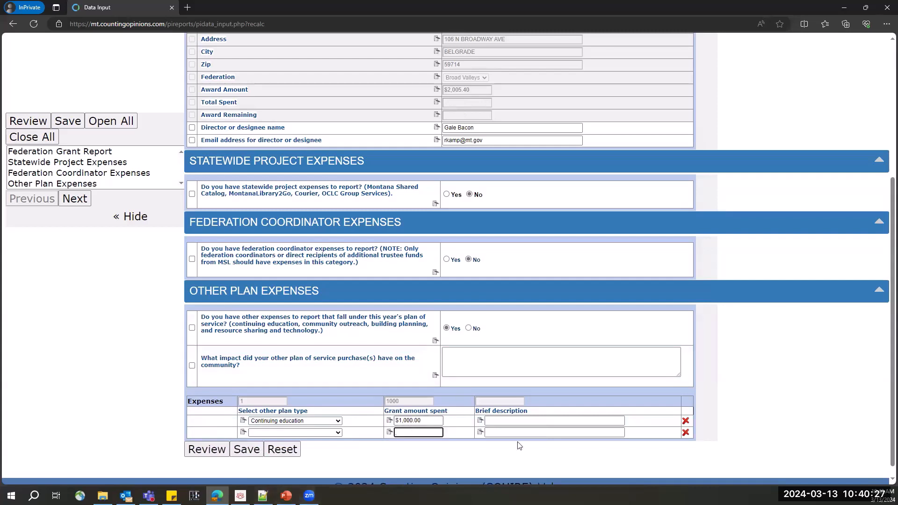
pyautogui.click(560, 421)
pyautogui.write('Mo')
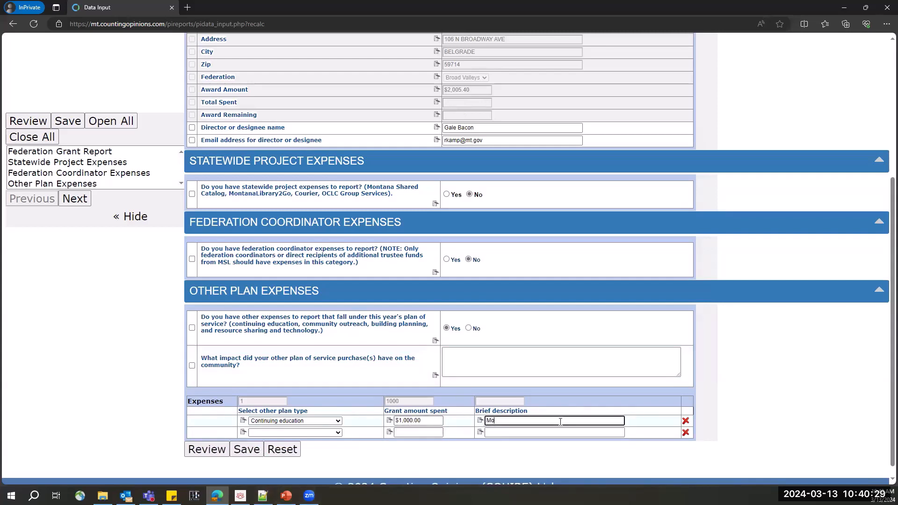
pyautogui.write('ntana Library Association attendance for ')
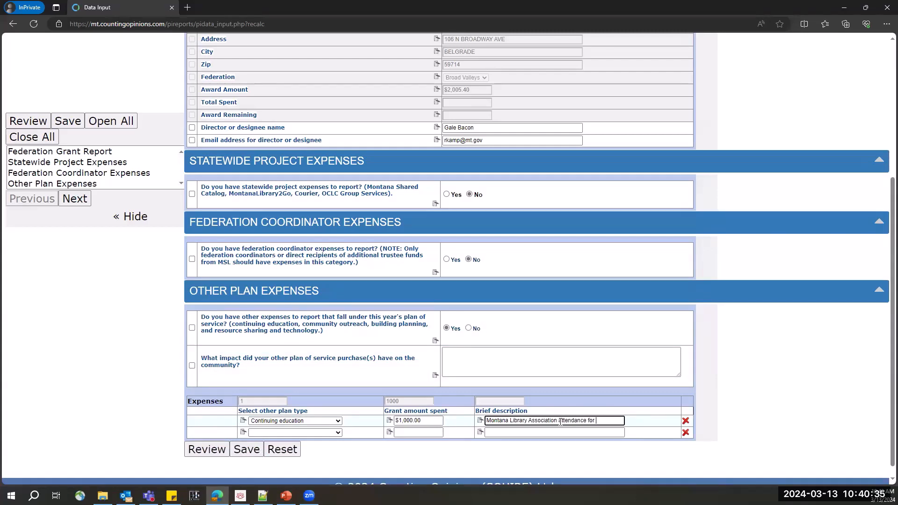
pyautogui.write('5 staff')
# Fill the second other plan expense row with Community outreach, 1005 spent, and the description "Developed pre-school kits to distribute at daycares."
pyautogui.click(314, 432)
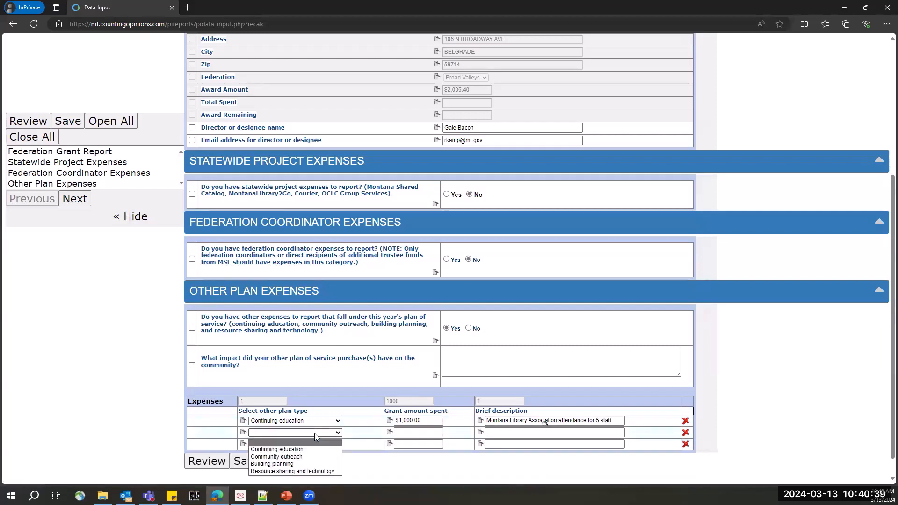
pyautogui.click(301, 458)
pyautogui.click(409, 429)
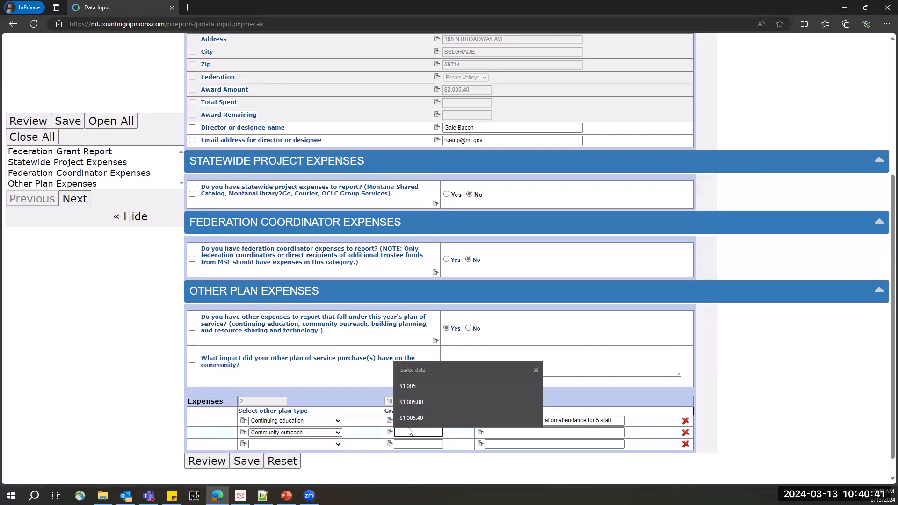
pyautogui.write('1,000.00')
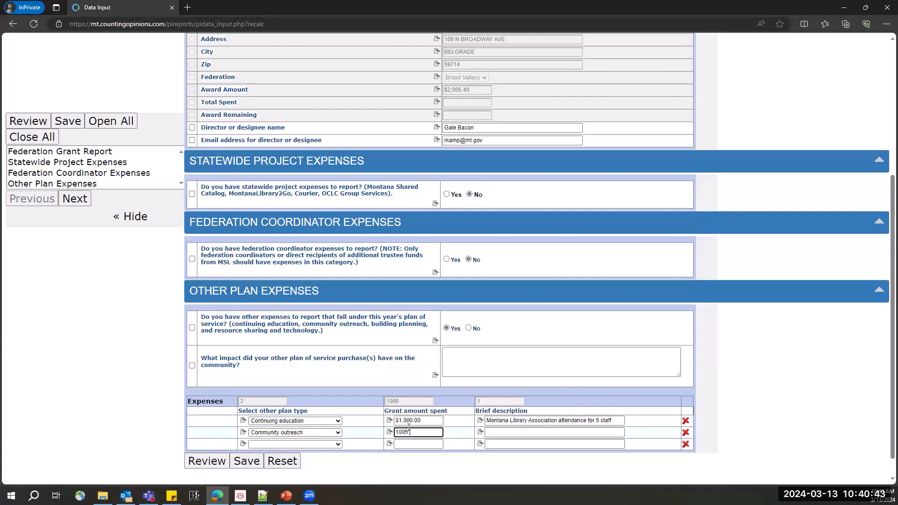
pyautogui.press('Tab')
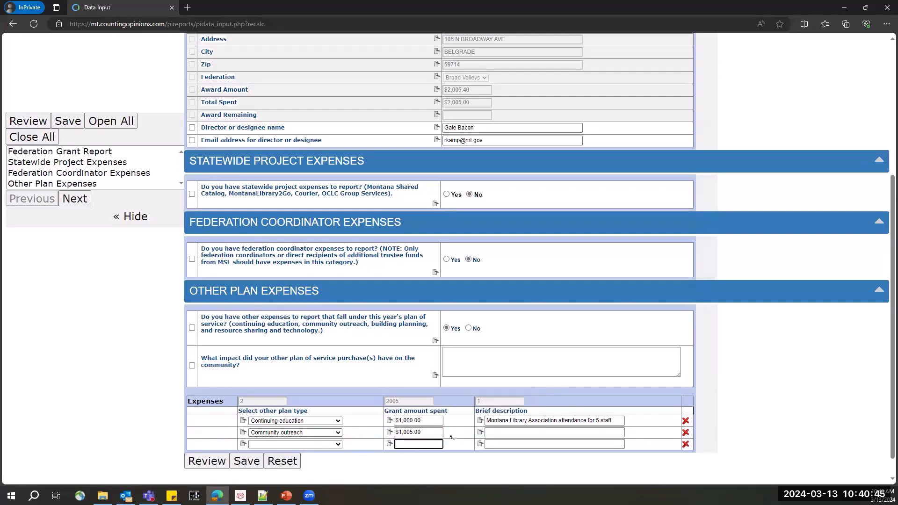
pyautogui.click(574, 432)
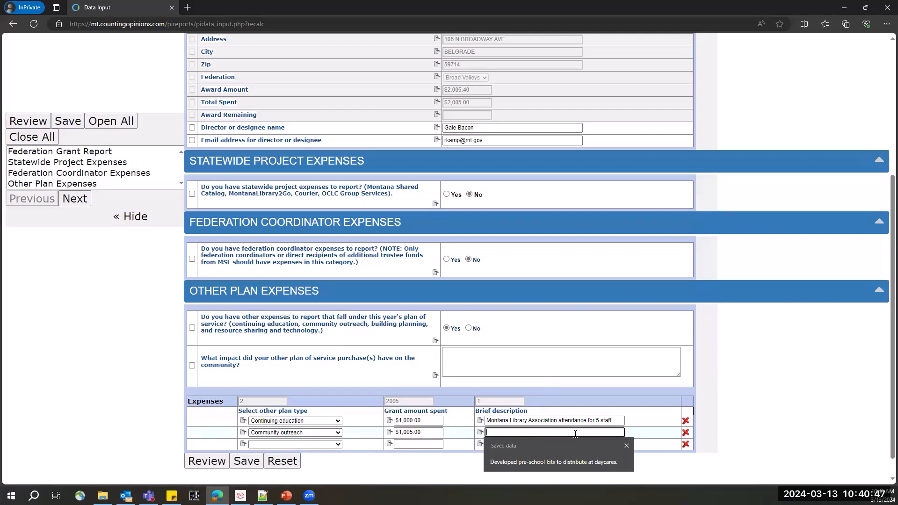
pyautogui.click(614, 461)
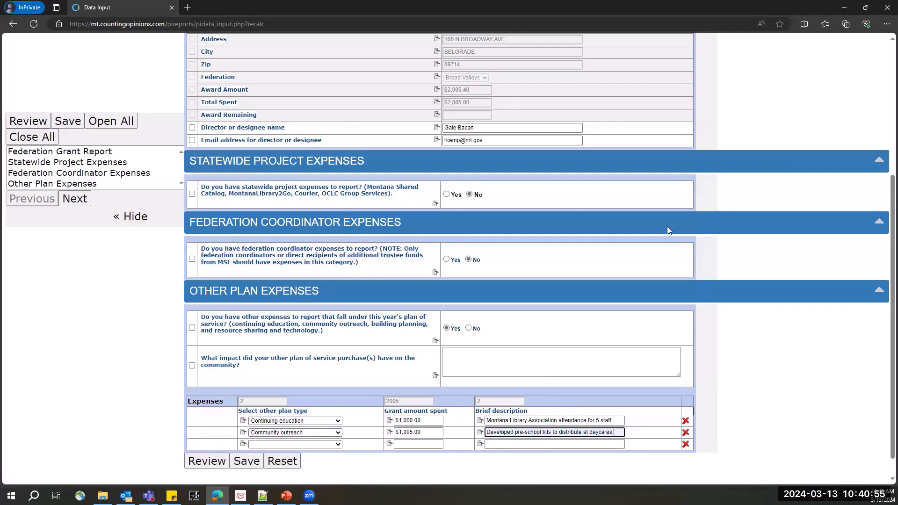
# Recalculate the grant report totals and try to submit and lock the report
pyautogui.scroll(5, 323, 212)
pyautogui.click(272, 98)
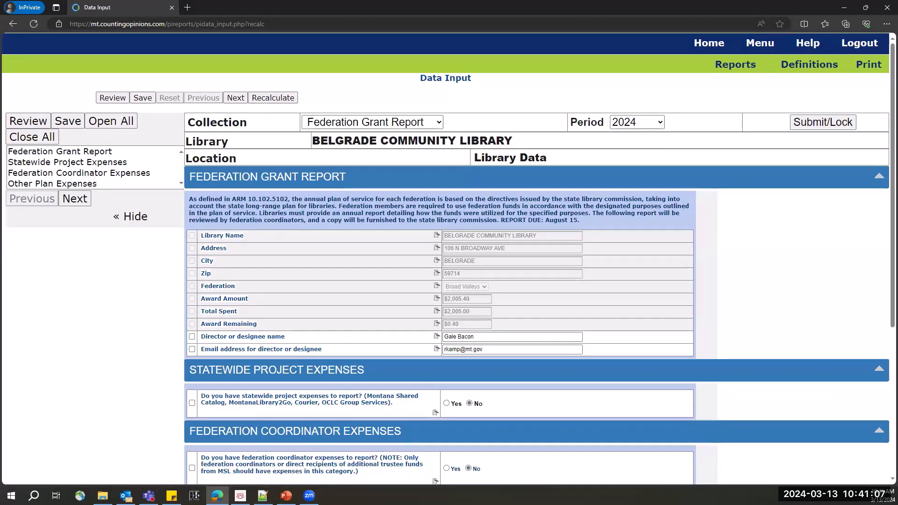
pyautogui.click(851, 120)
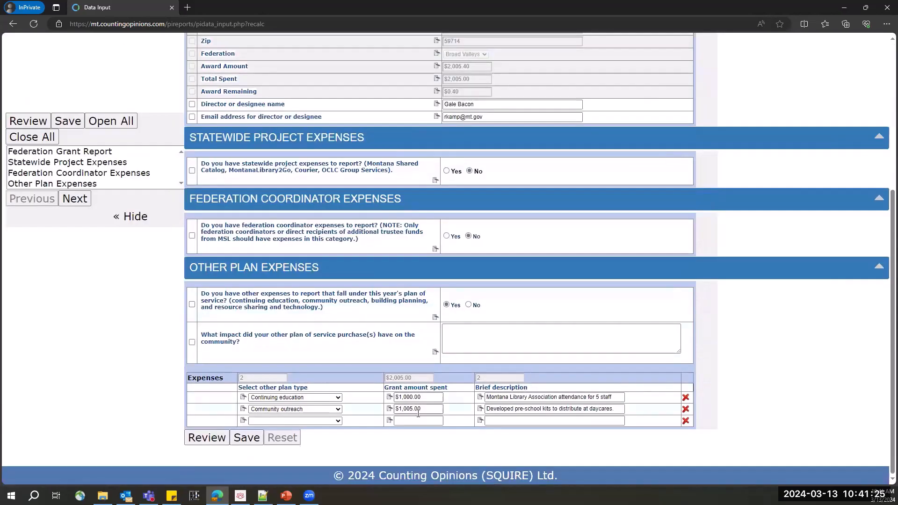
# Set the grant amount spent in the Community outreach expense row to $1,005.40
pyautogui.moveTo(415, 409); pyautogui.dragTo(445, 420)
pyautogui.write('40')
pyautogui.press('Tab')
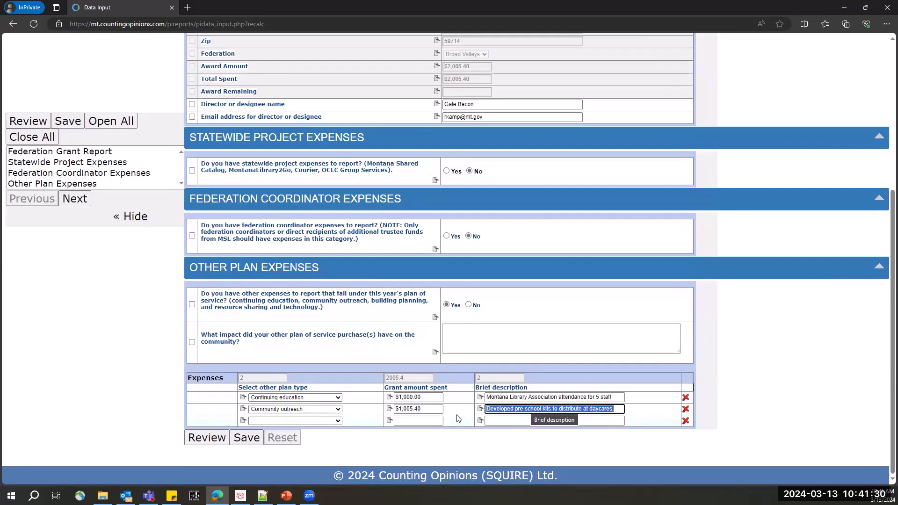
# Recalculate the totals with the corrected outreach amount and submit and lock the 2024 Federation Grant Report
pyautogui.scroll(3, 320, 46)
pyautogui.scroll(2, 320, 47)
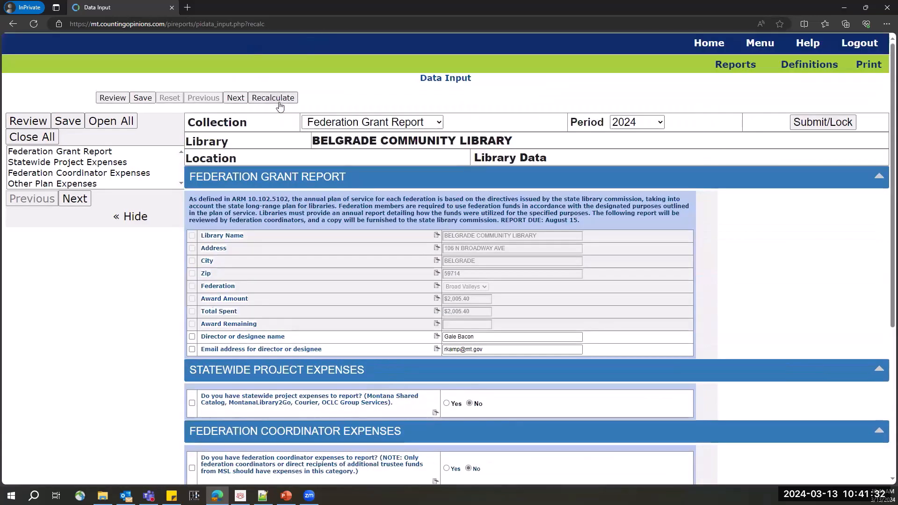
pyautogui.click(278, 101)
pyautogui.click(838, 121)
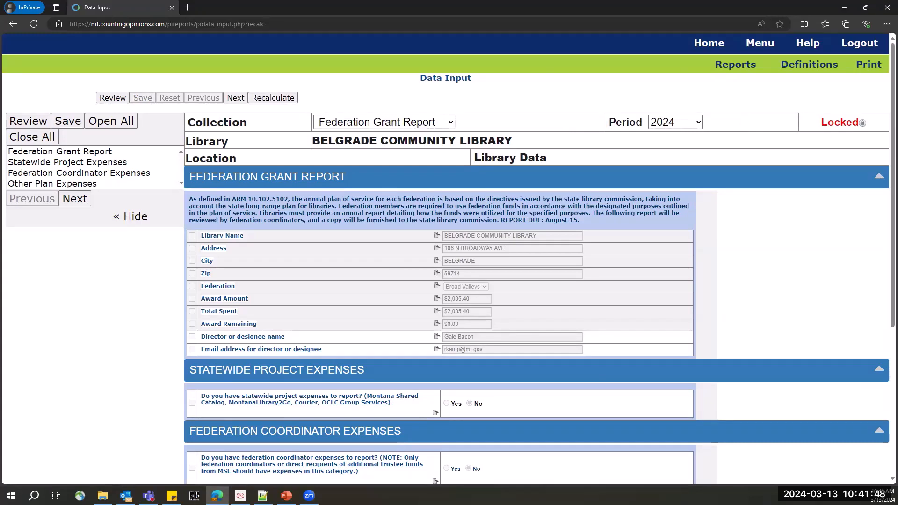
# Switch to Outlook and read the "Federation Grant Report Received" message over the report, moving its window off the screen when done
pyautogui.hotkey('alt', 'Tab')
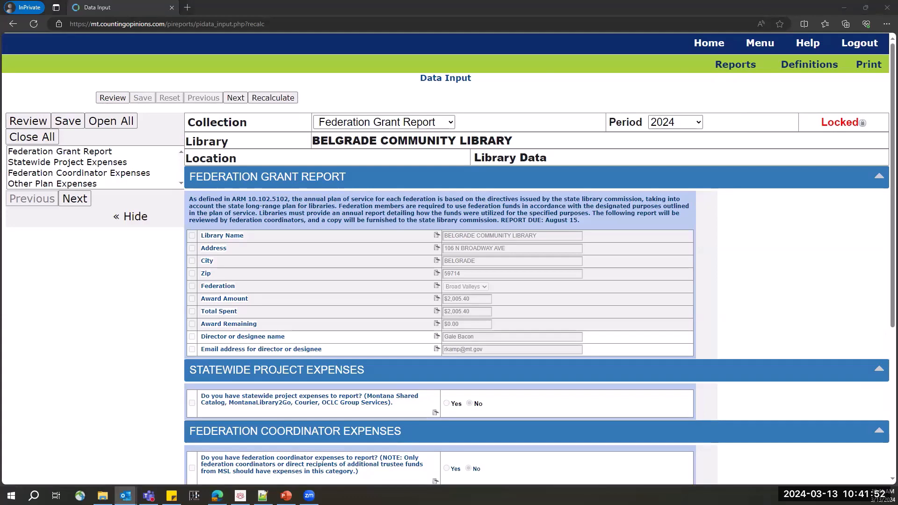
pyautogui.moveTo(0, 73); pyautogui.dragTo(586, 73)
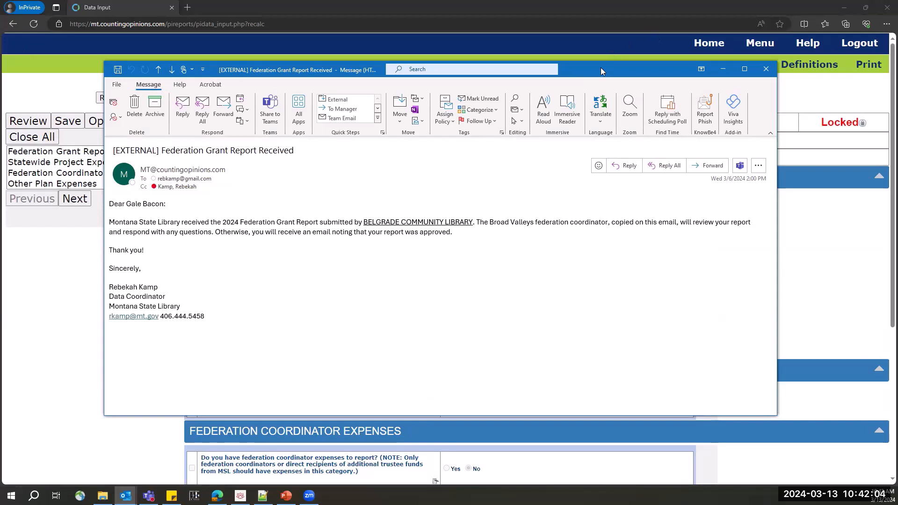
pyautogui.moveTo(601, 68); pyautogui.dragTo(897, 68)
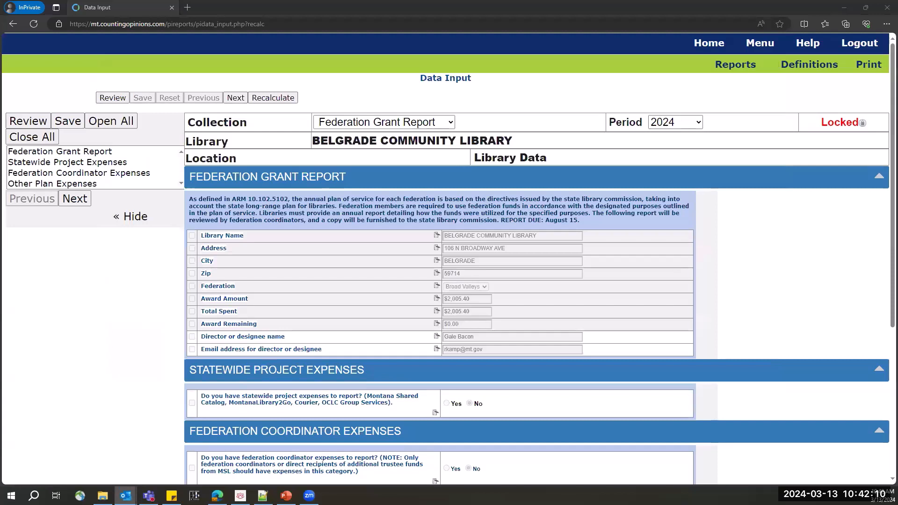
pyautogui.moveTo(897, 97); pyautogui.dragTo(605, 98)
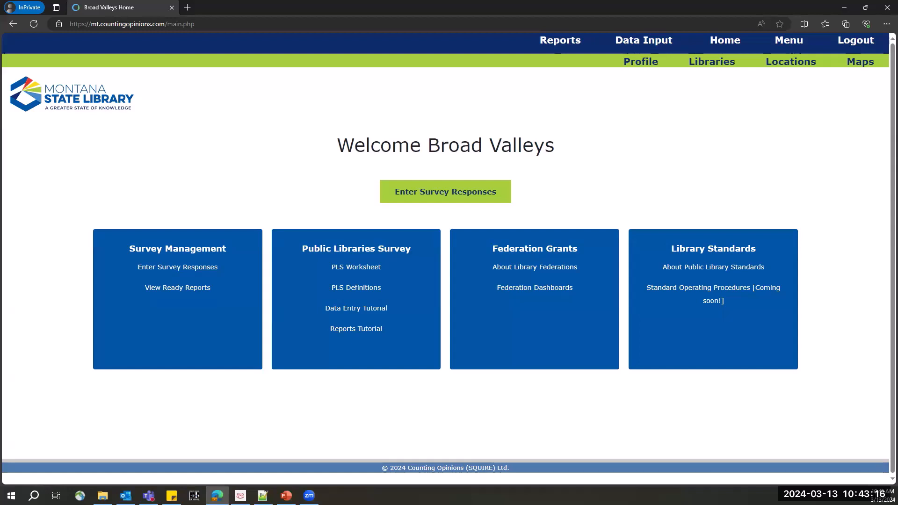
# Open the survey responses from the Broad Valleys home page, choose BELGRADE COMMUNITY LIBRARY, and approve its 2024 Federation Grant Report
pyautogui.click(483, 200)
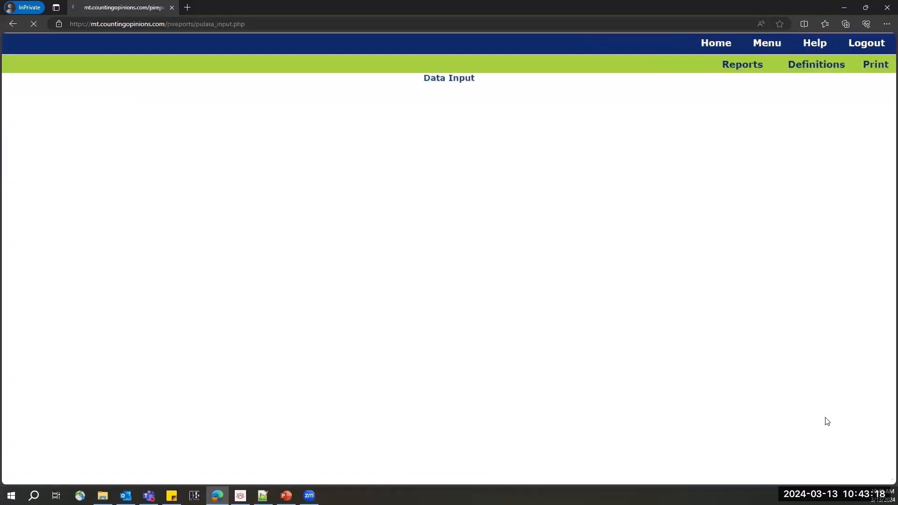
pyautogui.click(344, 142)
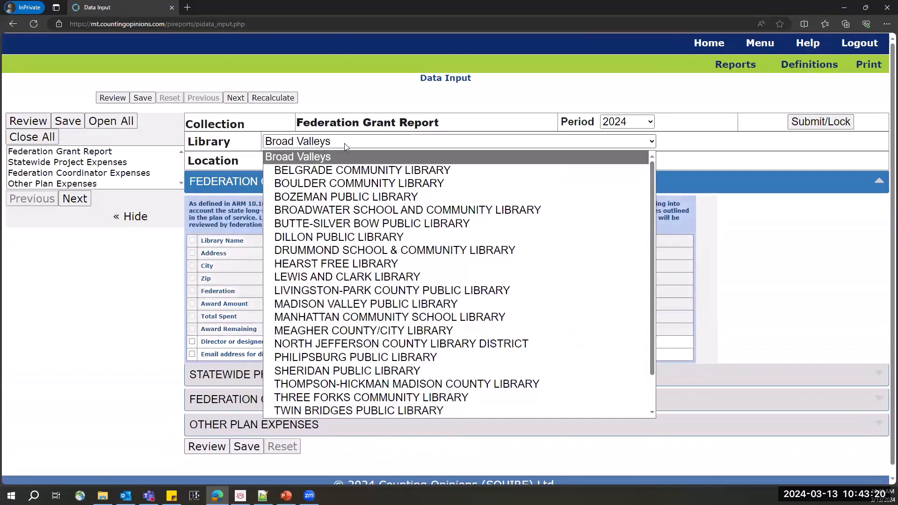
pyautogui.click(359, 171)
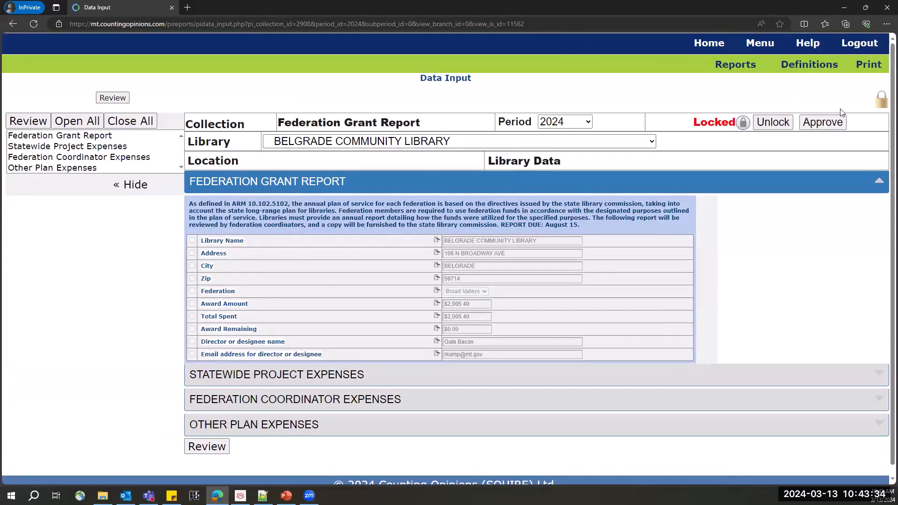
pyautogui.click(835, 127)
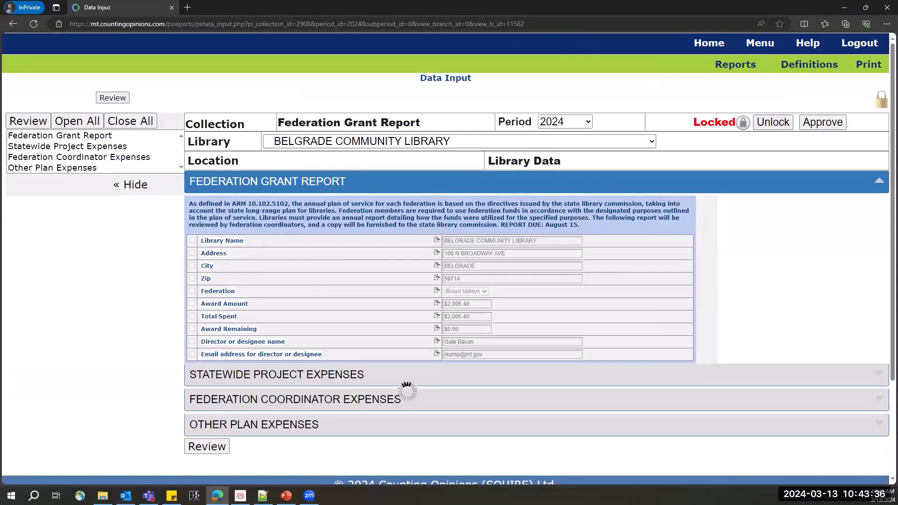